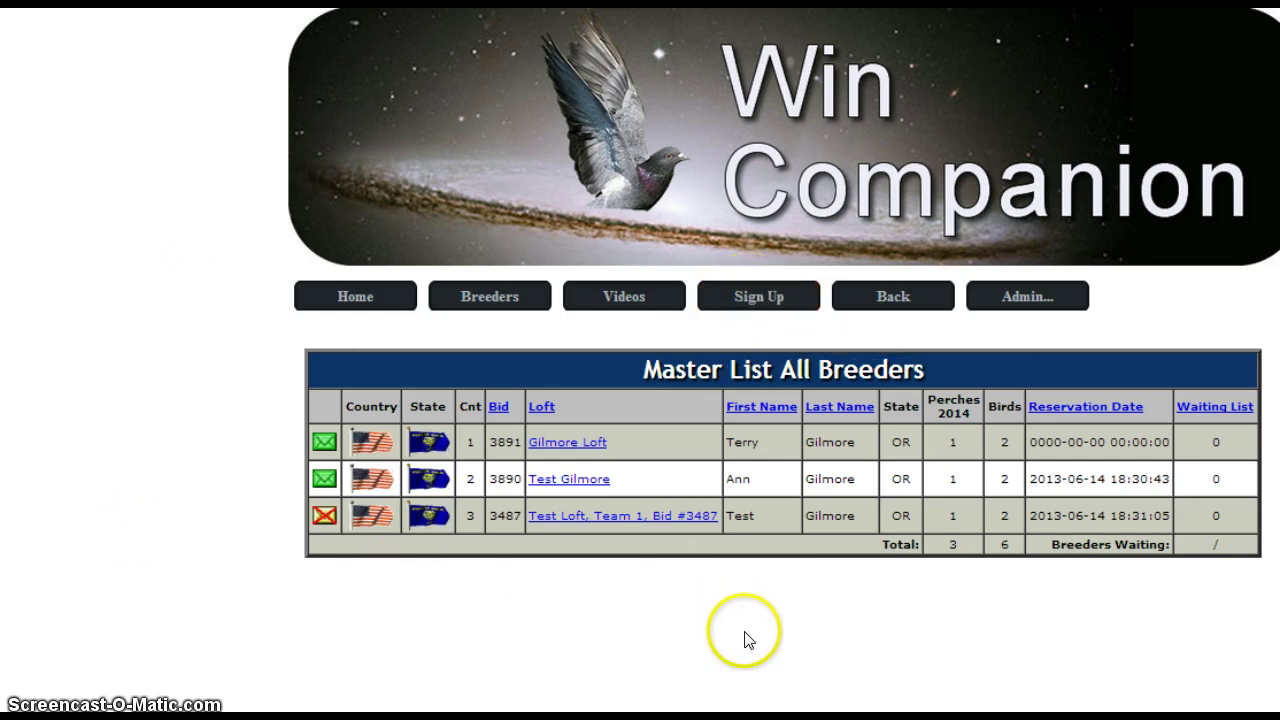
- Open Sign Up, scroll to the registration instructions, and focus the Enter Email Address field
click(756, 297)
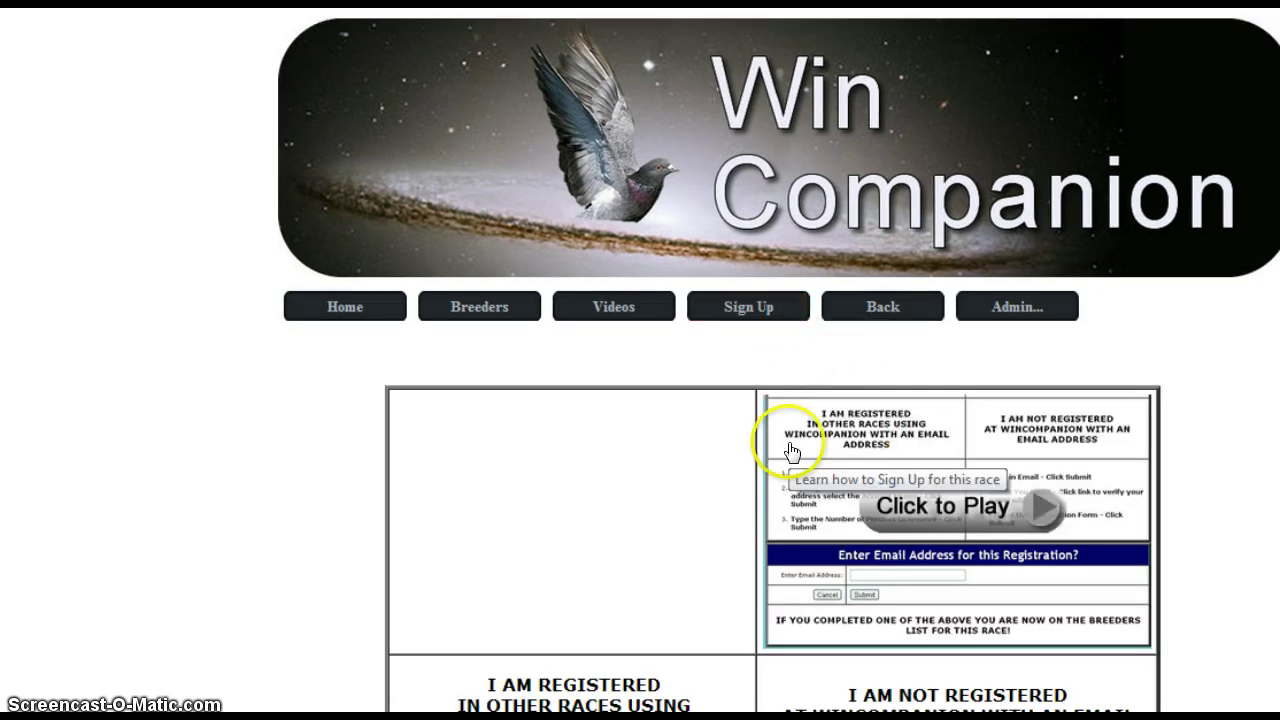
scroll(640, 360, down, 4)
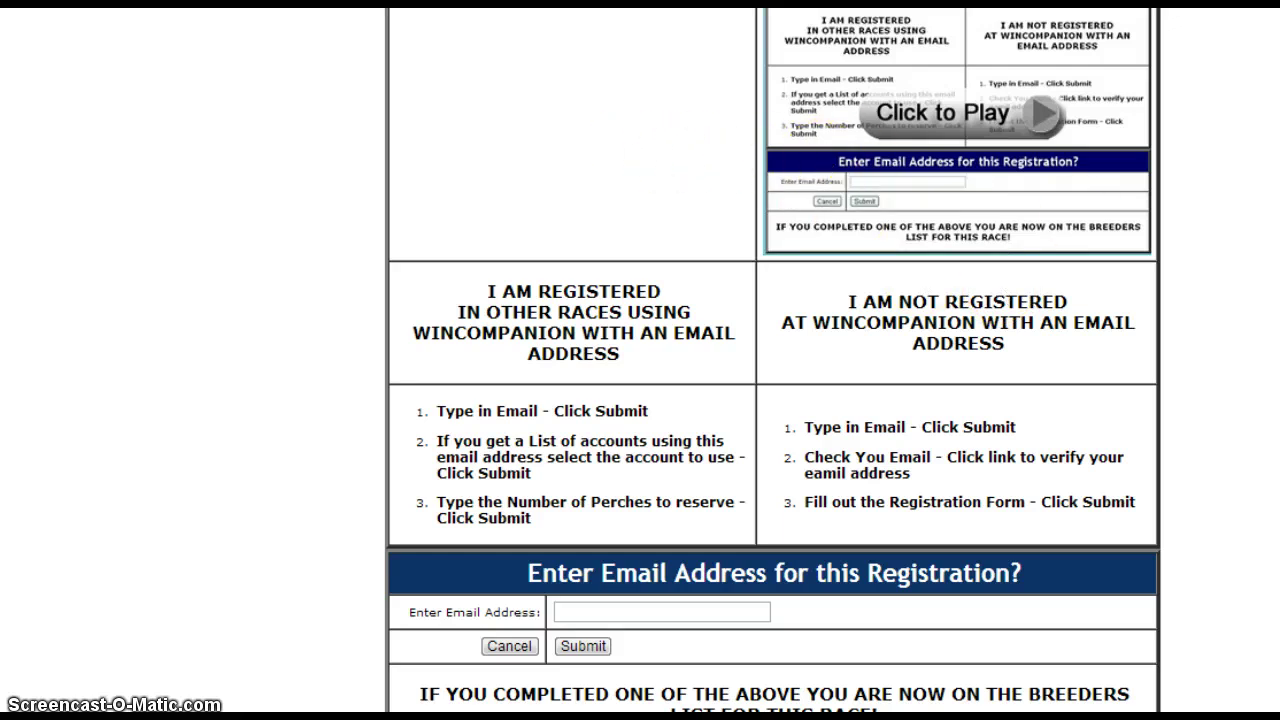
click(568, 612)
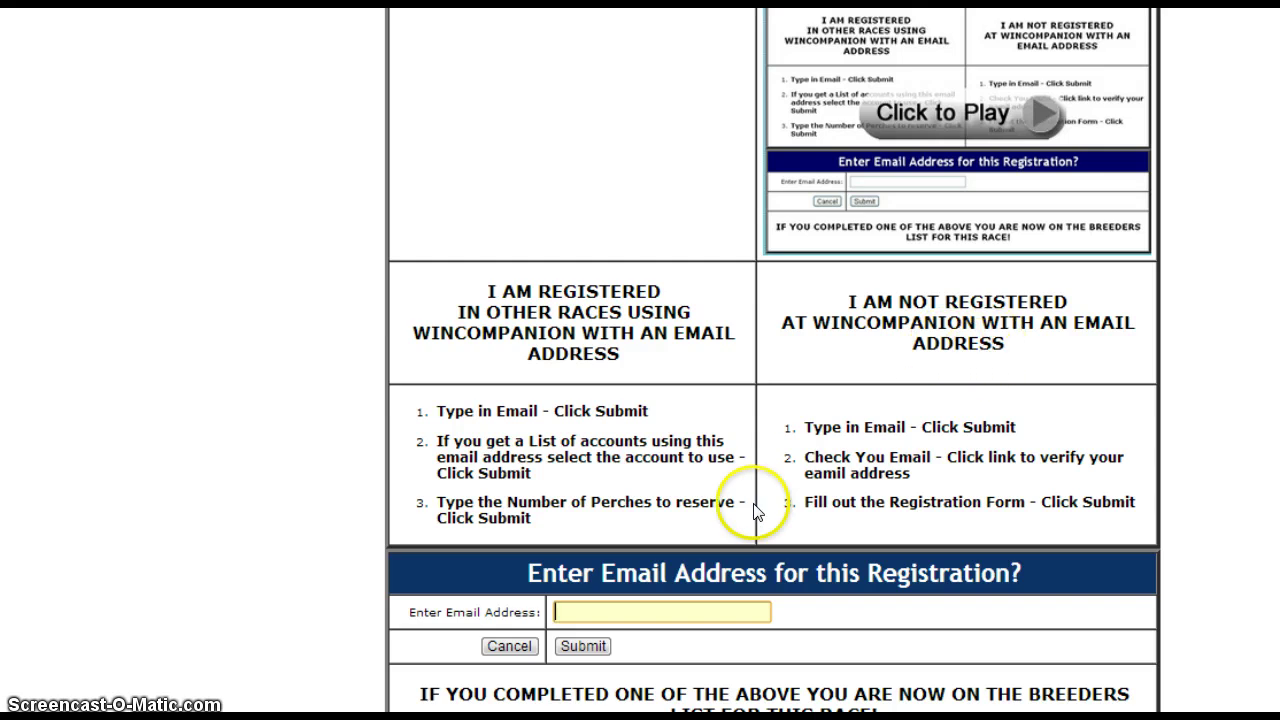
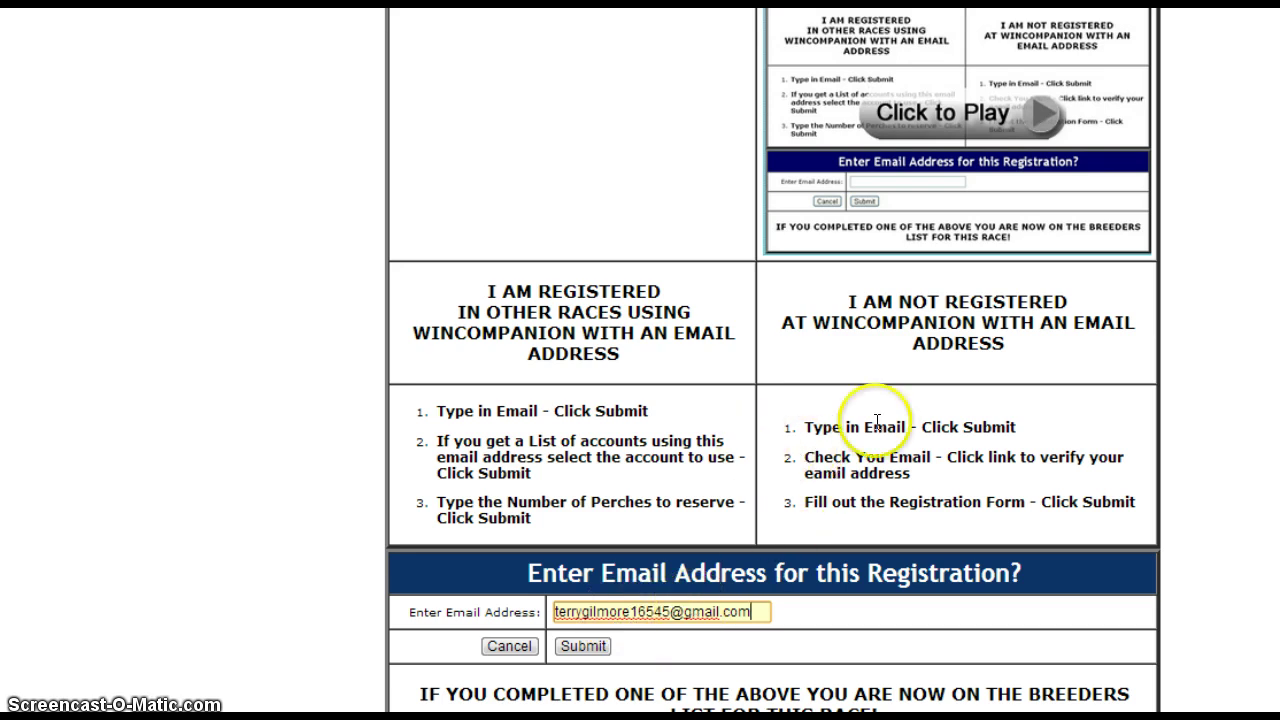
- Enter the new breeder's email address and submit it for registration
click(583, 648)
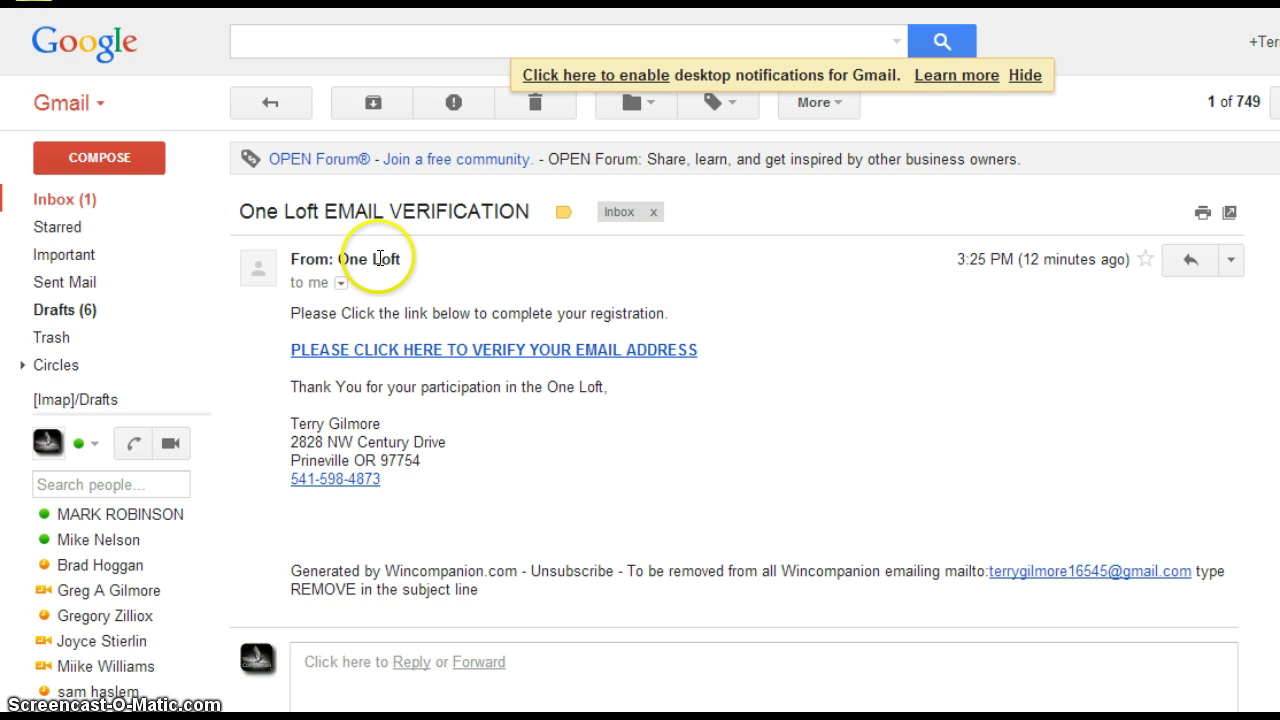
- Bring up the One Loft EMAIL VERIFICATION email holding the registration link
mouse_move(352, 258)
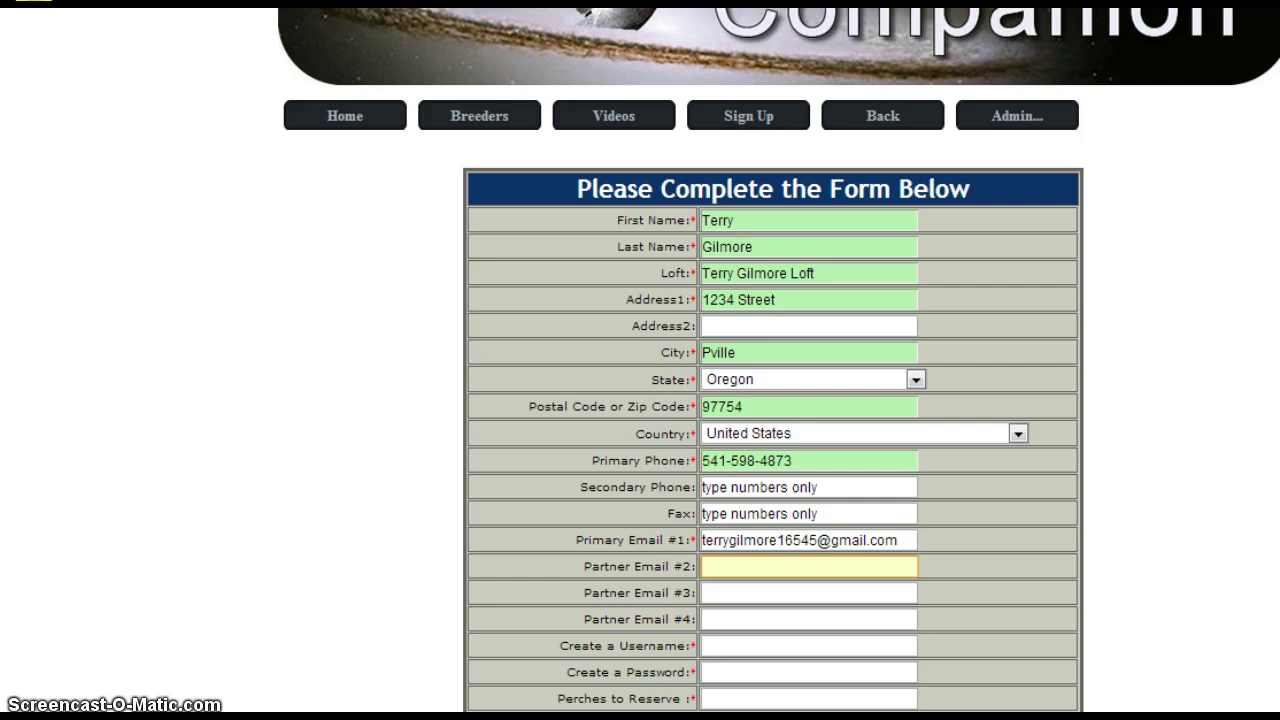
- Scroll down the registration form to the remaining fields
scroll(1088, 295, down, 3)
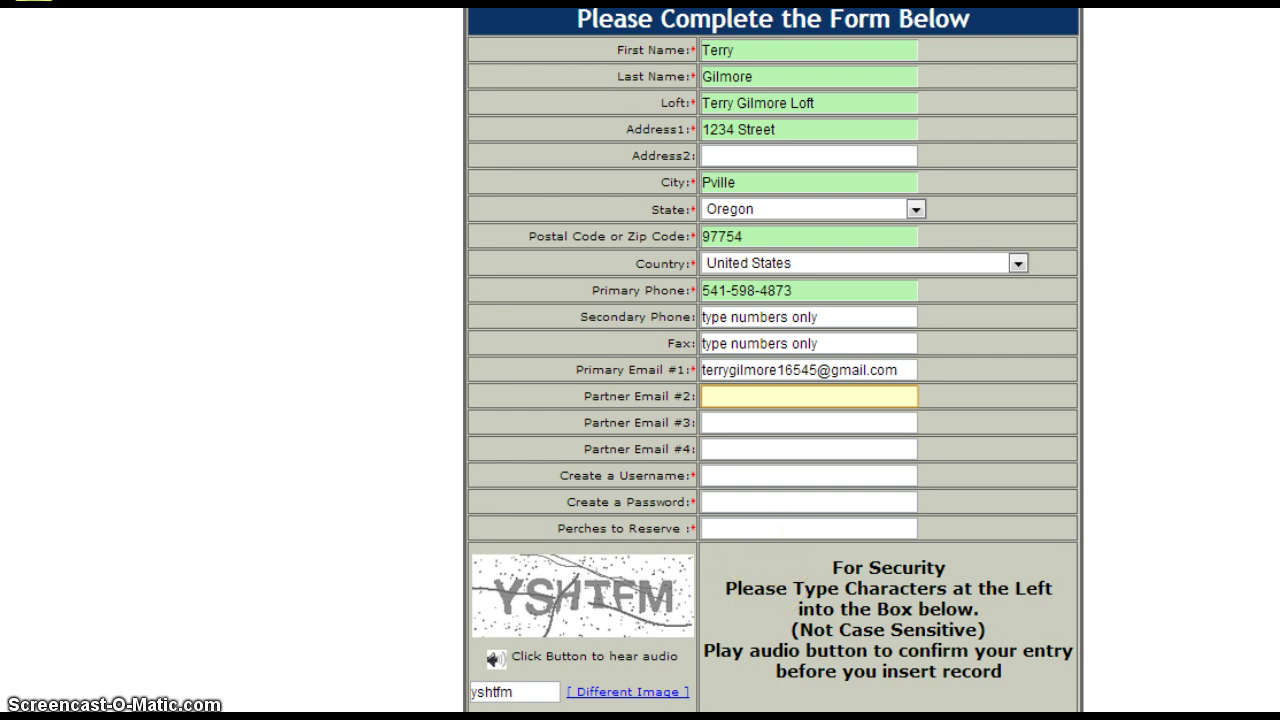
- Fill in a username, an account password, and 5 perches to reserve
key(Return)
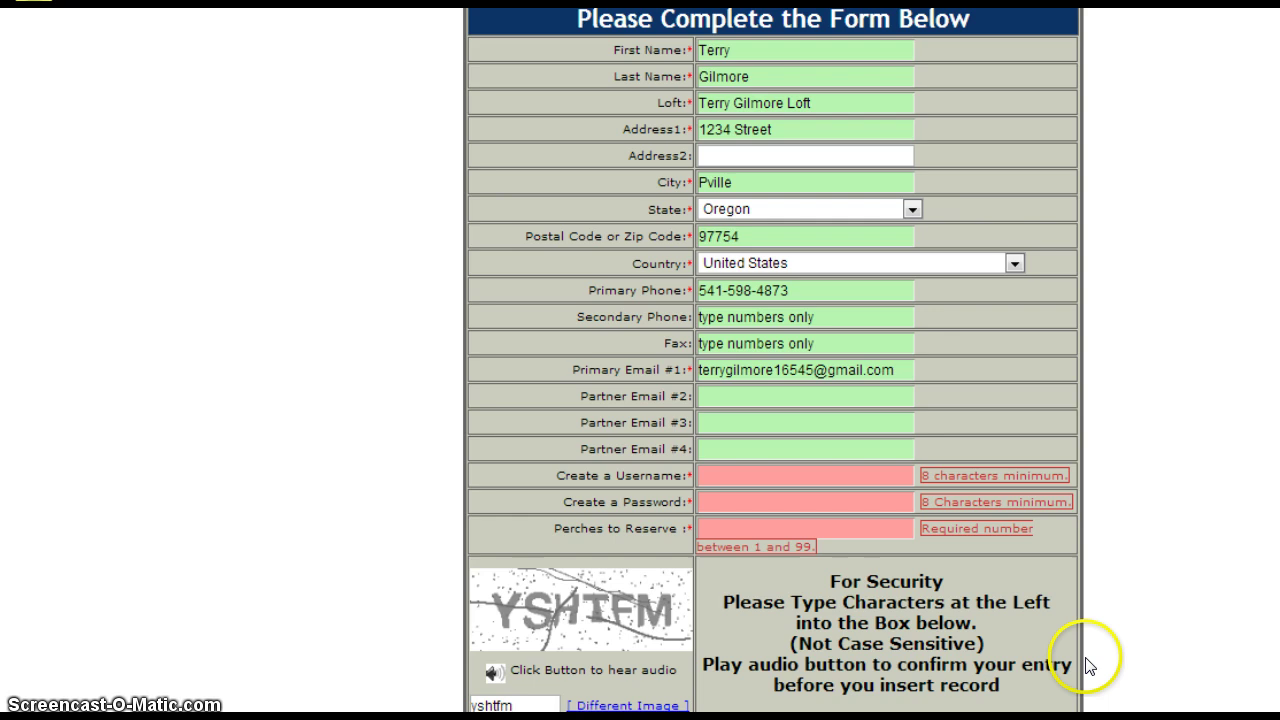
click(737, 474)
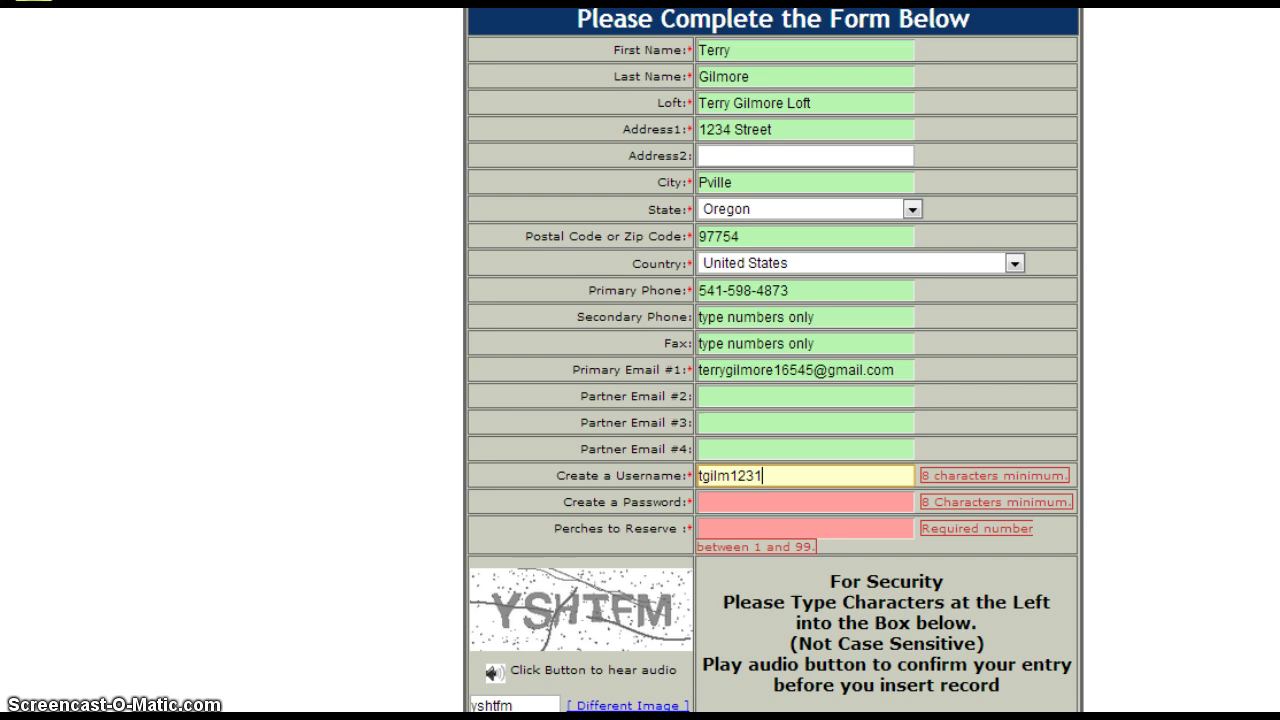
click(730, 500)
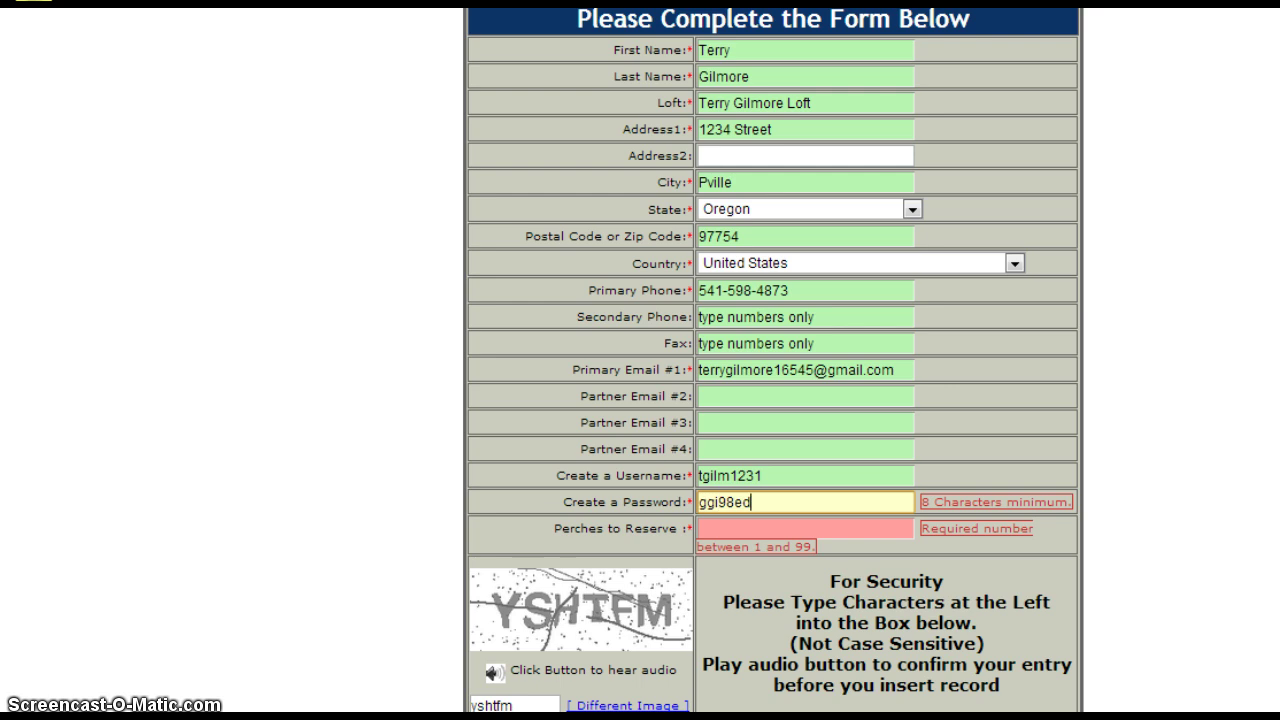
click(815, 526)
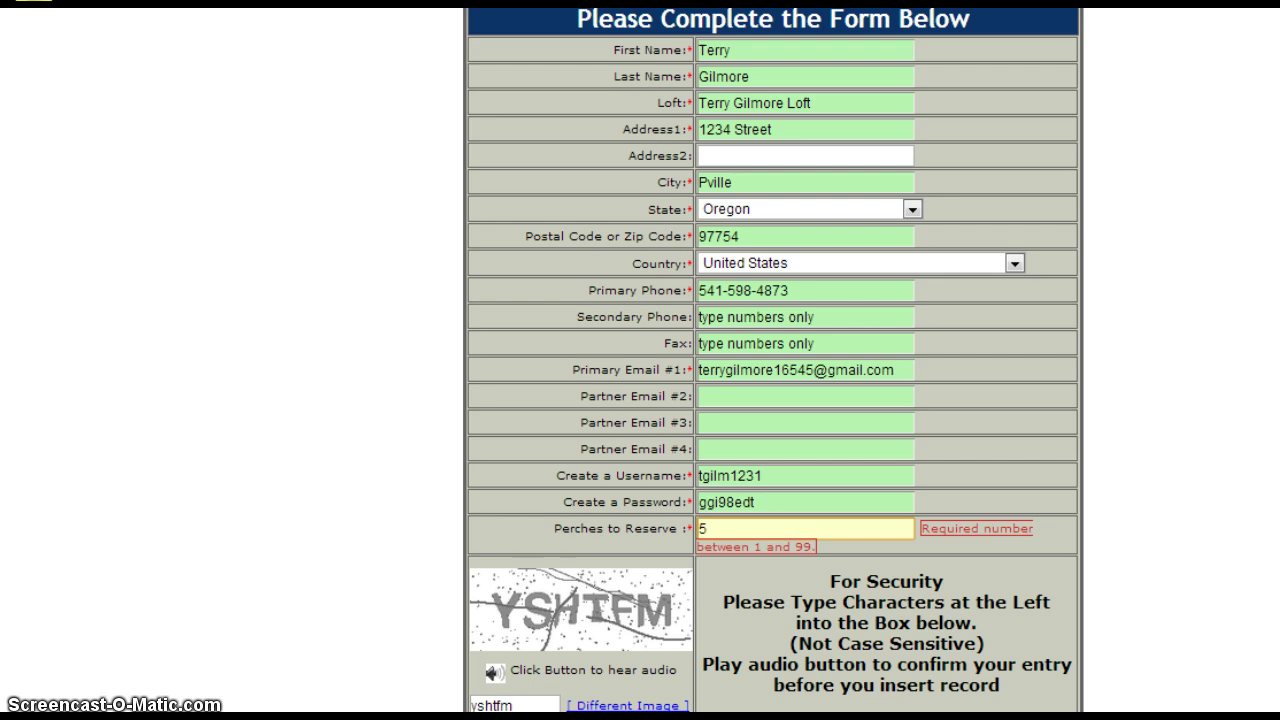
key(Tab)
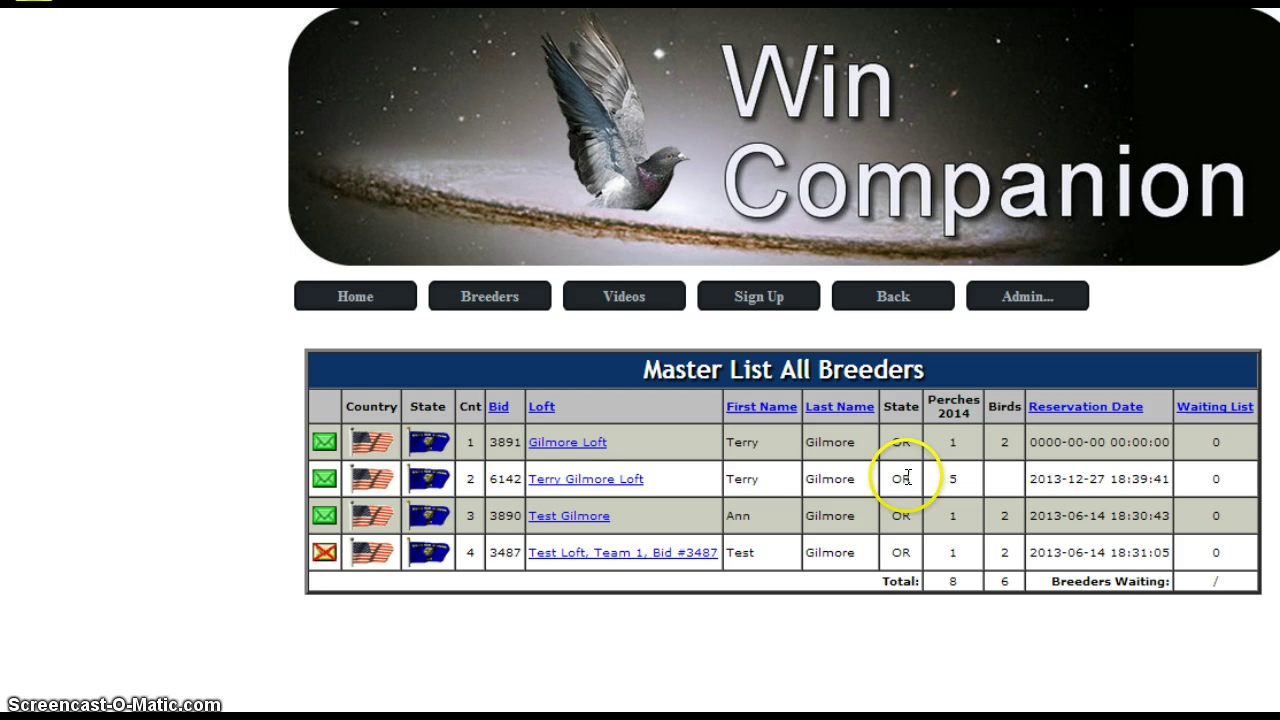
- Submit the registration and view the new loft's row with 5 perches, 8 total
click(1191, 543)
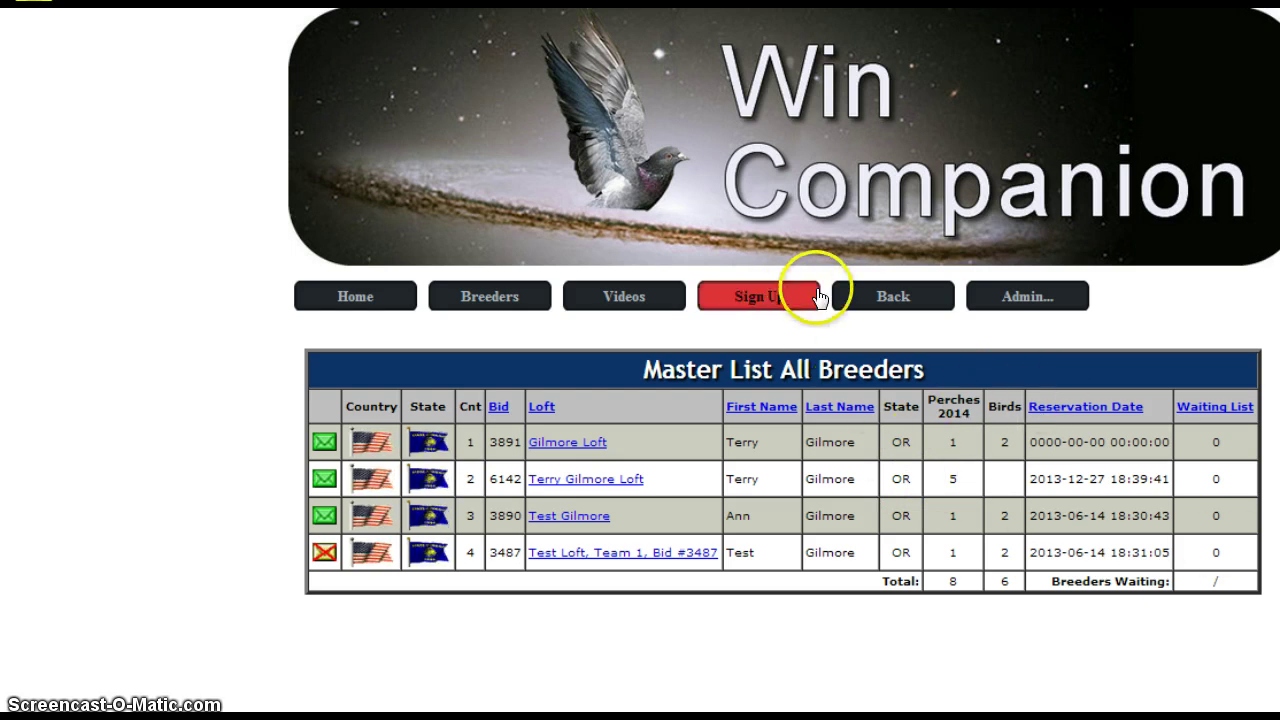
click(1150, 303)
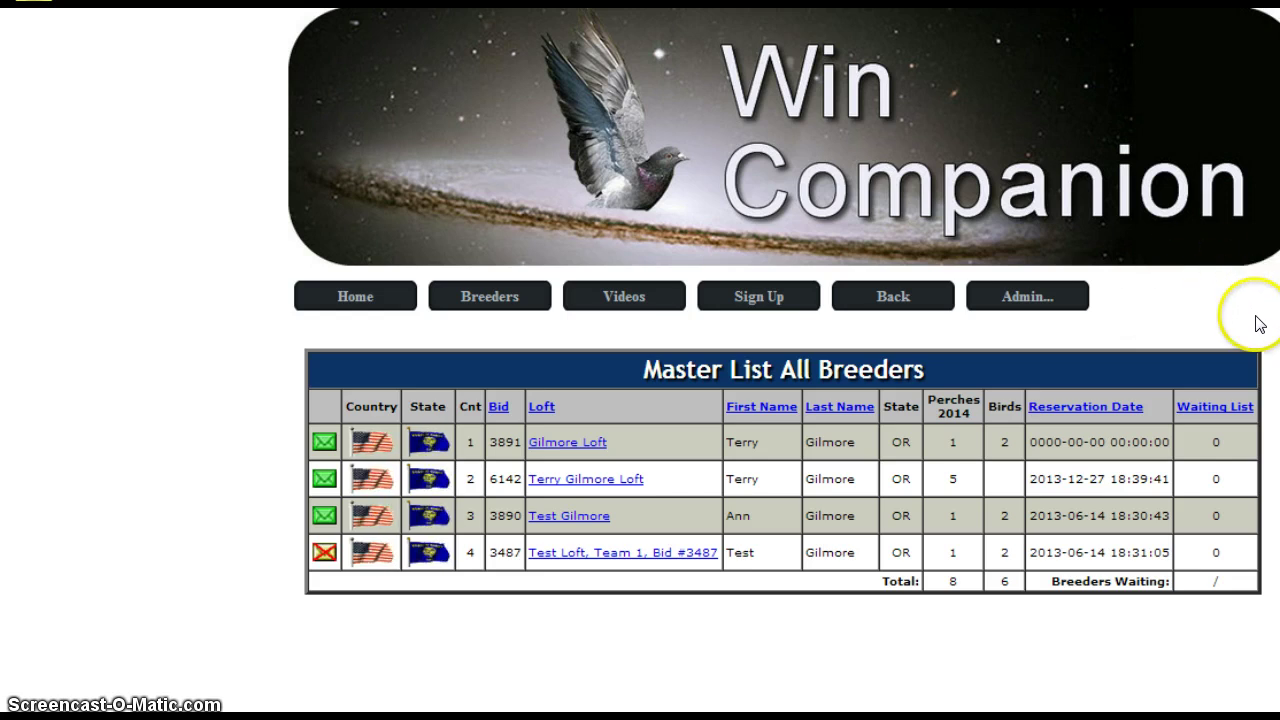